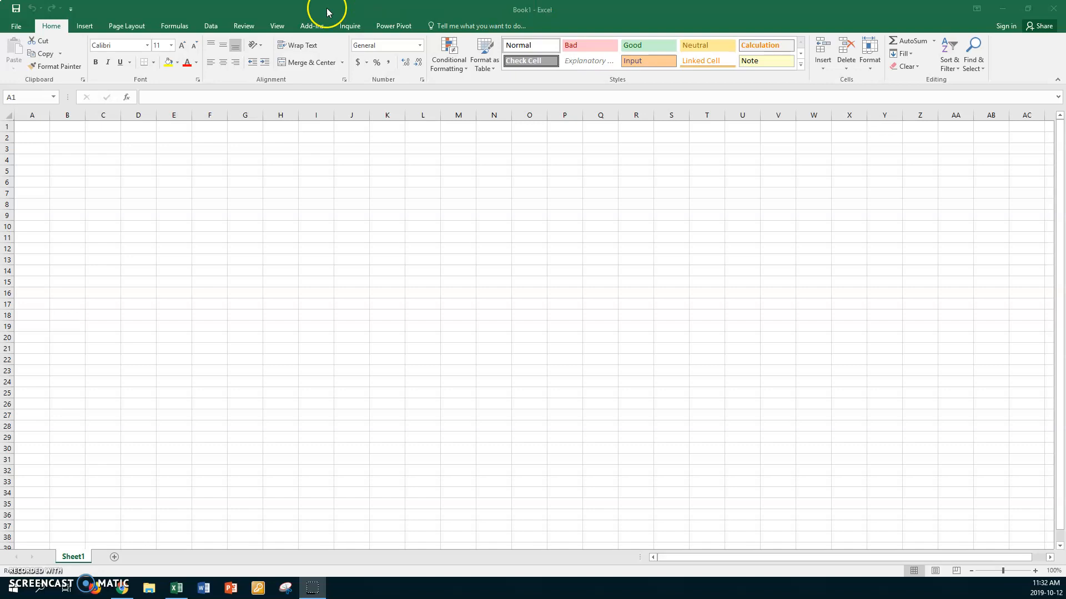
Browse for a workbook to open in the If Statements folder under CLASSES V Drive > PC > Teaching Documents PC on drive D
click(17, 27)
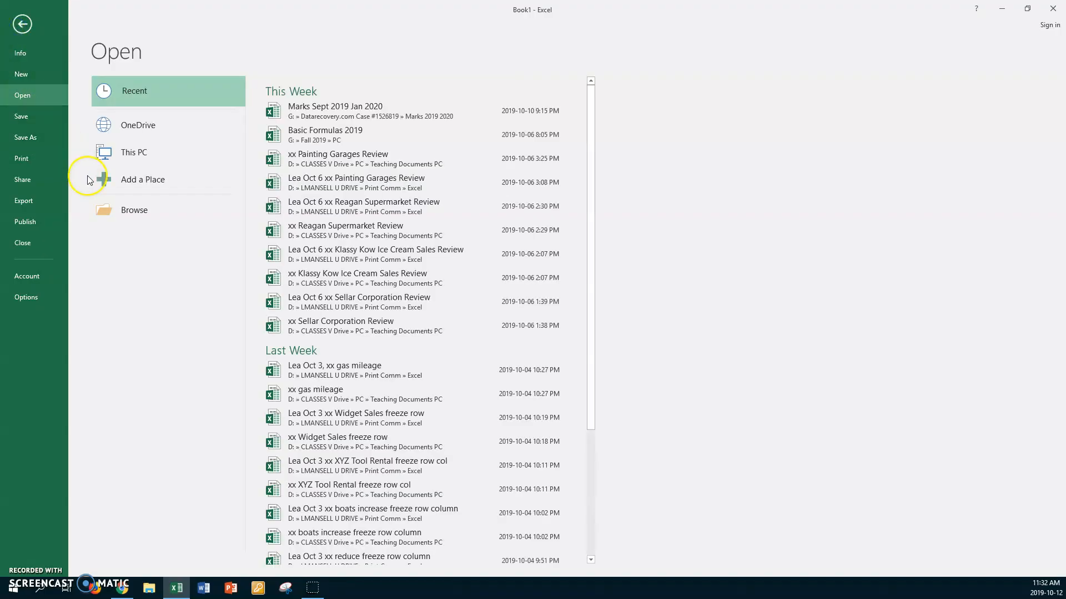
click(123, 210)
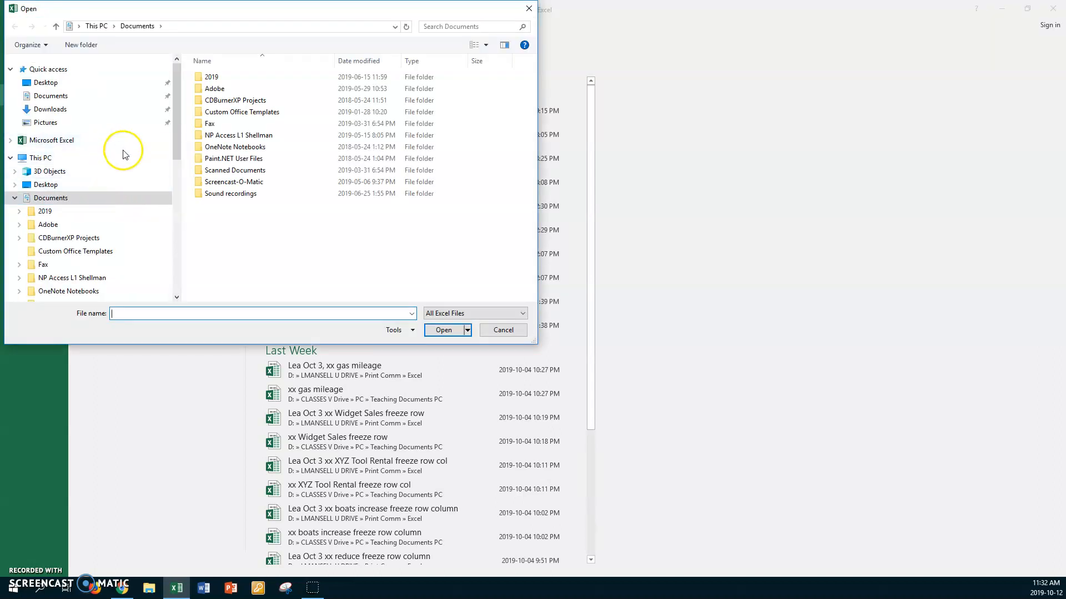
drag(184, 144, 173, 207)
click(180, 106)
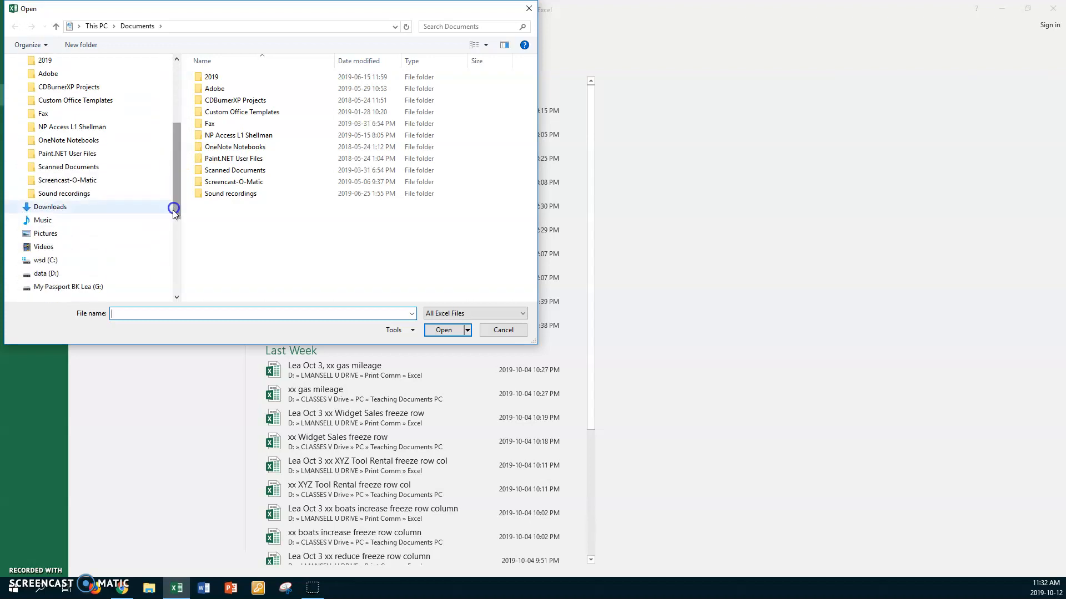
click(44, 273)
double_click(201, 77)
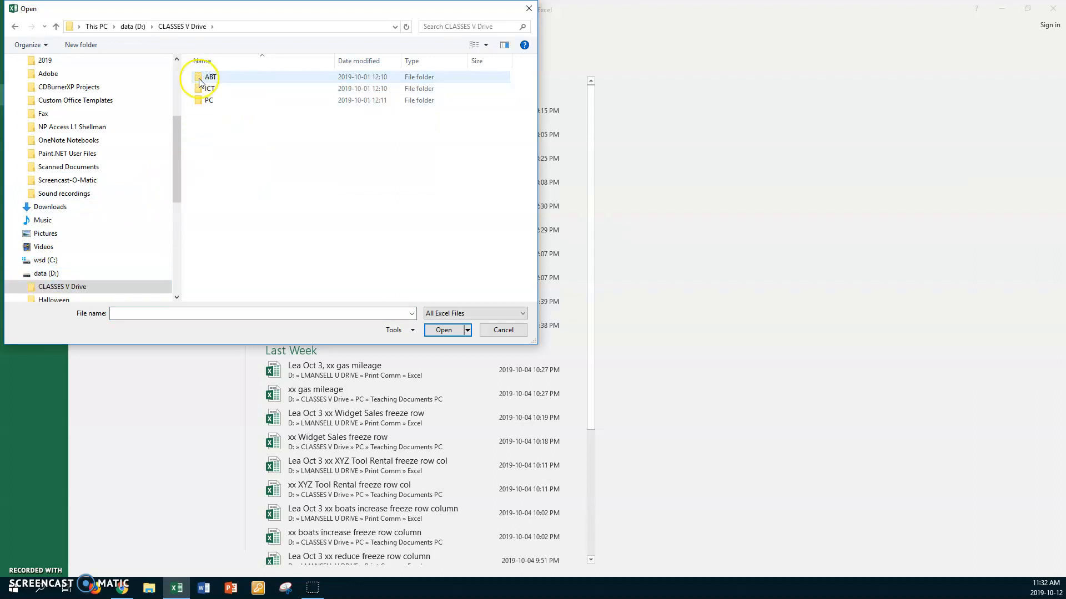
click(200, 102)
double_click(200, 101)
click(199, 77)
double_click(198, 77)
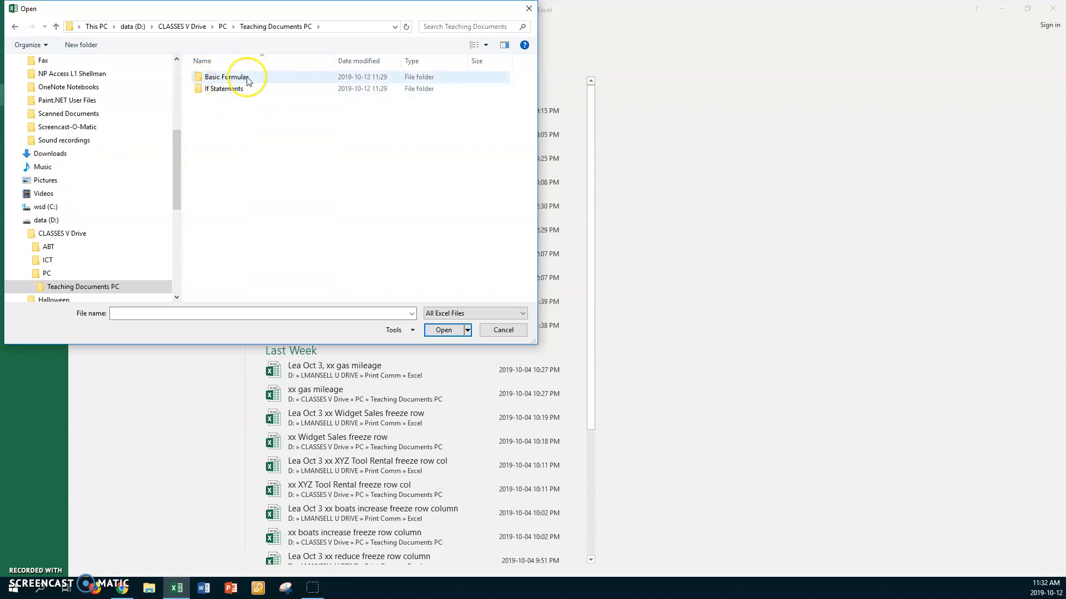
click(201, 92)
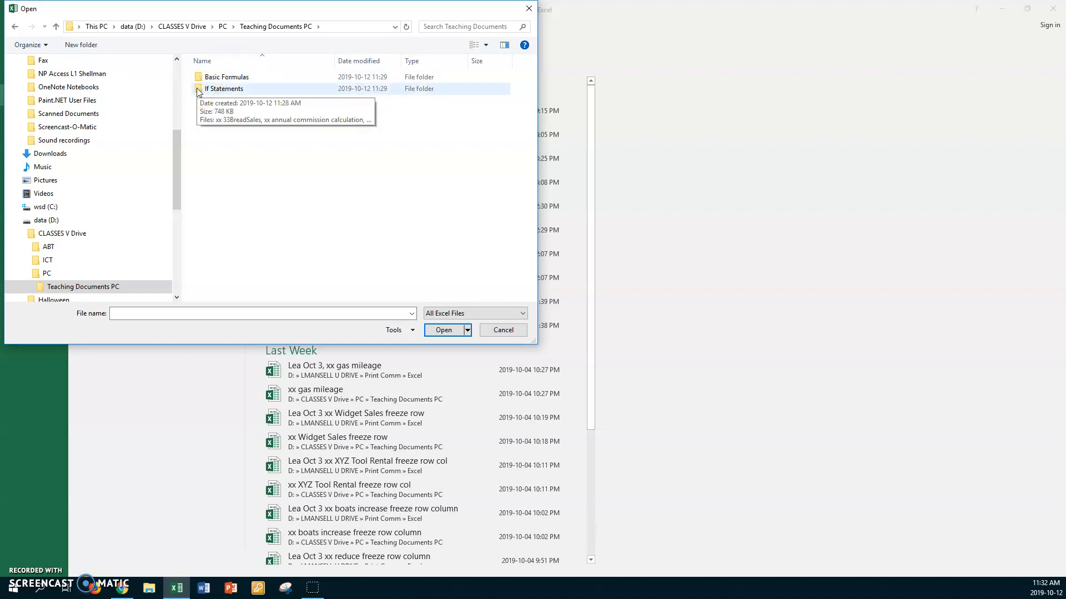
double_click(198, 89)
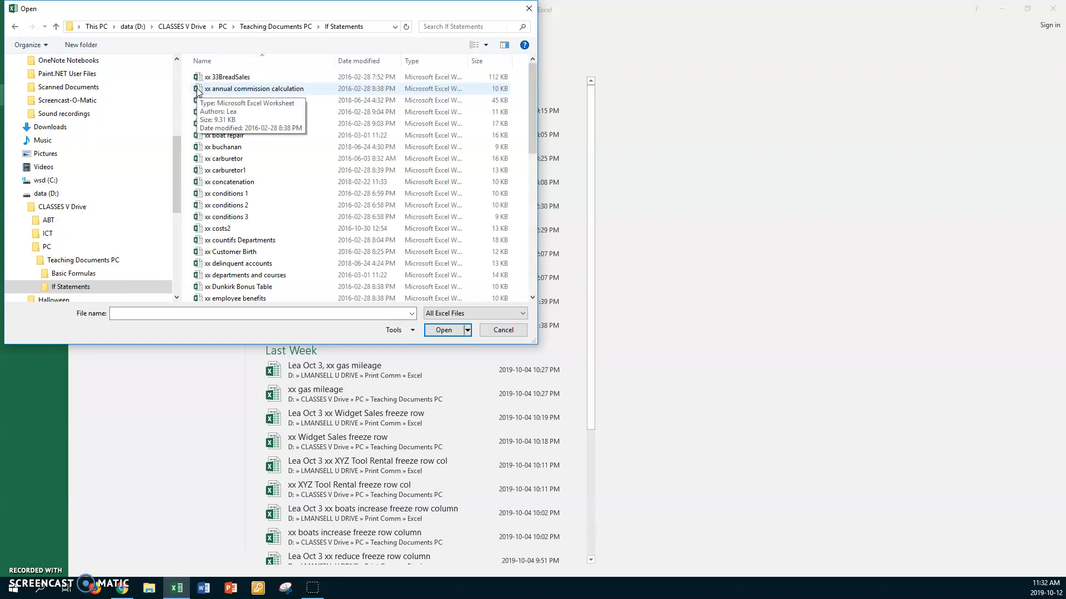
Search the If Statements folder for "zero" and open the xx zero workbook
click(427, 26)
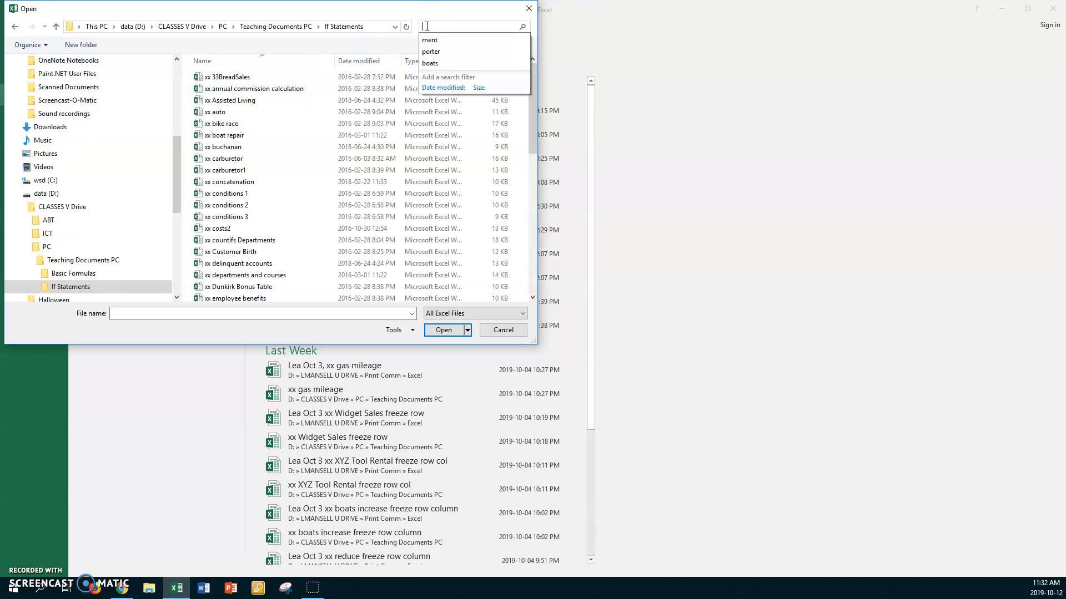
text(zero)
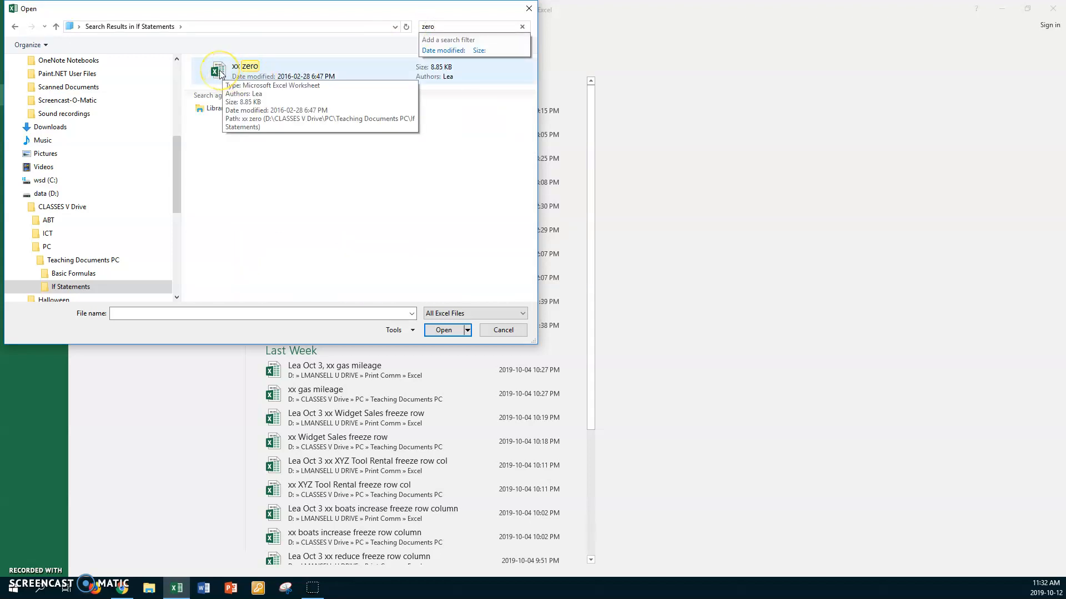
double_click(220, 72)
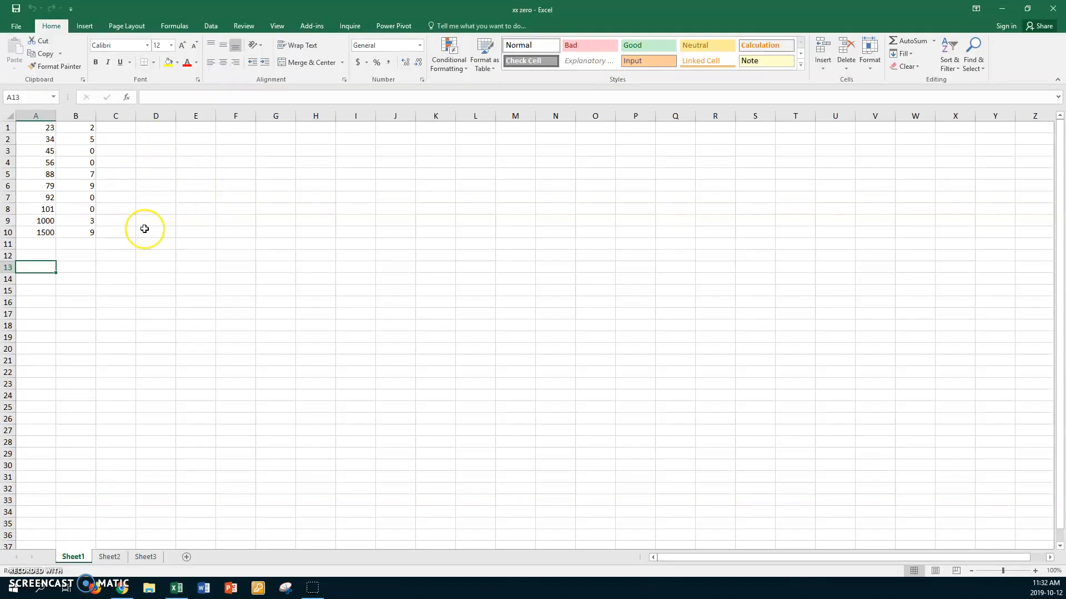
Start saving a copy of the workbook in the personal U drive's Print Comm > Excel > If statements folder
click(18, 29)
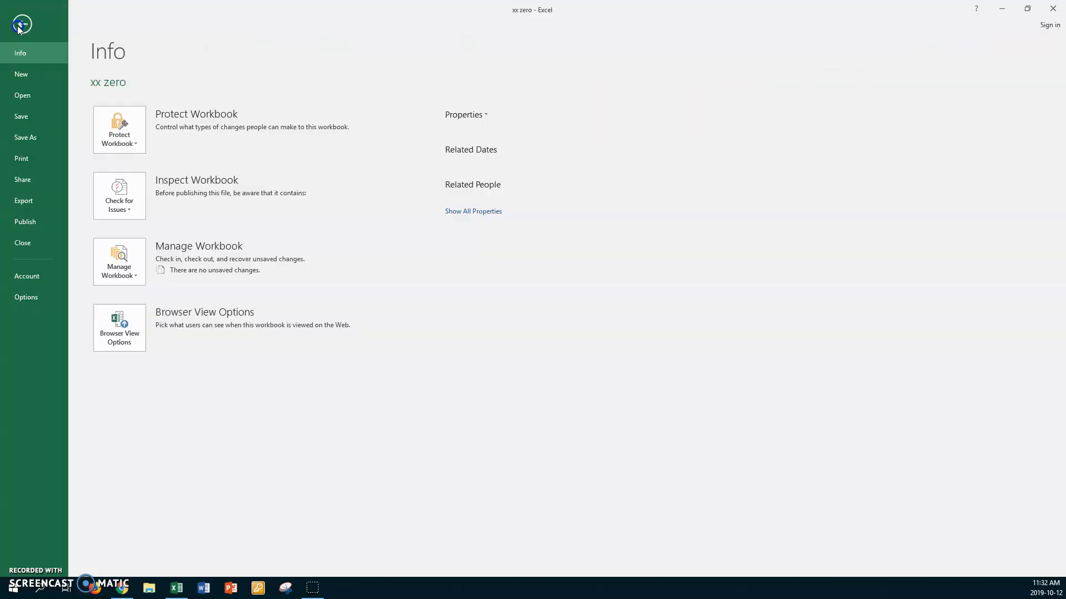
click(30, 138)
click(138, 174)
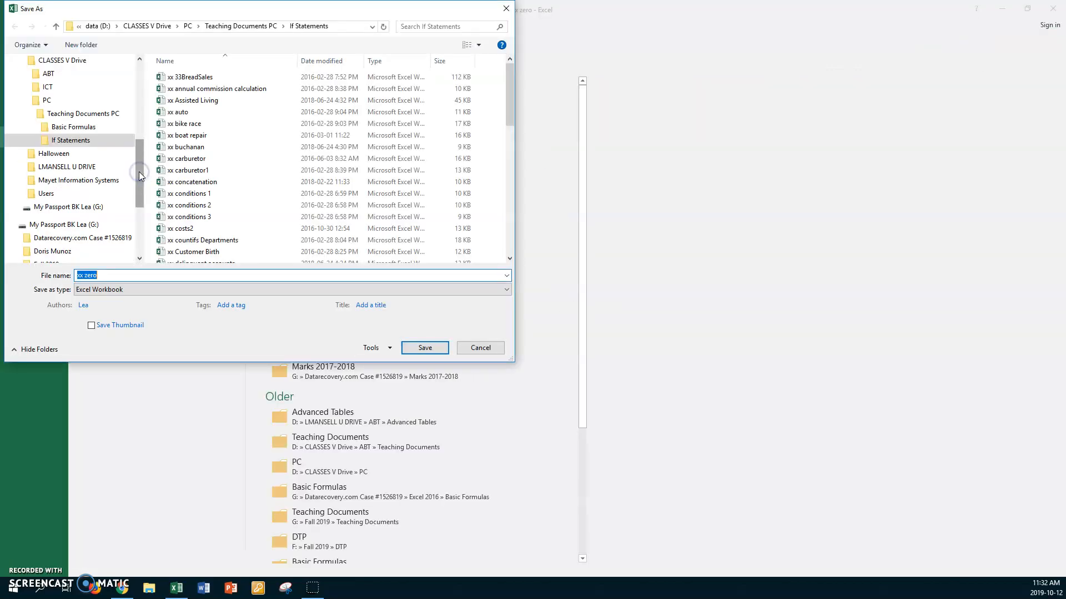
click(59, 168)
double_click(164, 112)
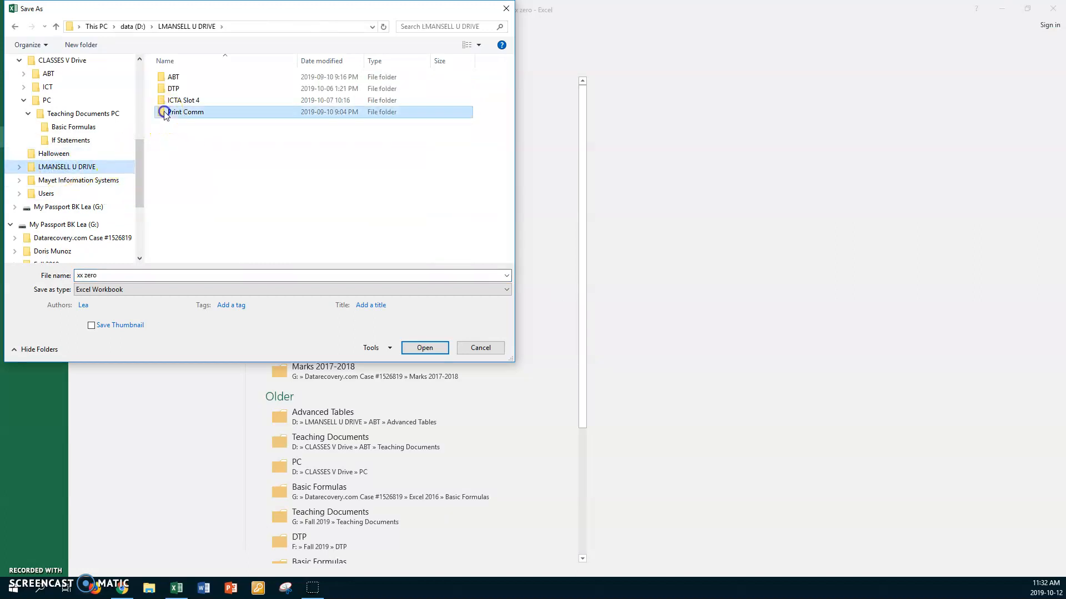
double_click(164, 88)
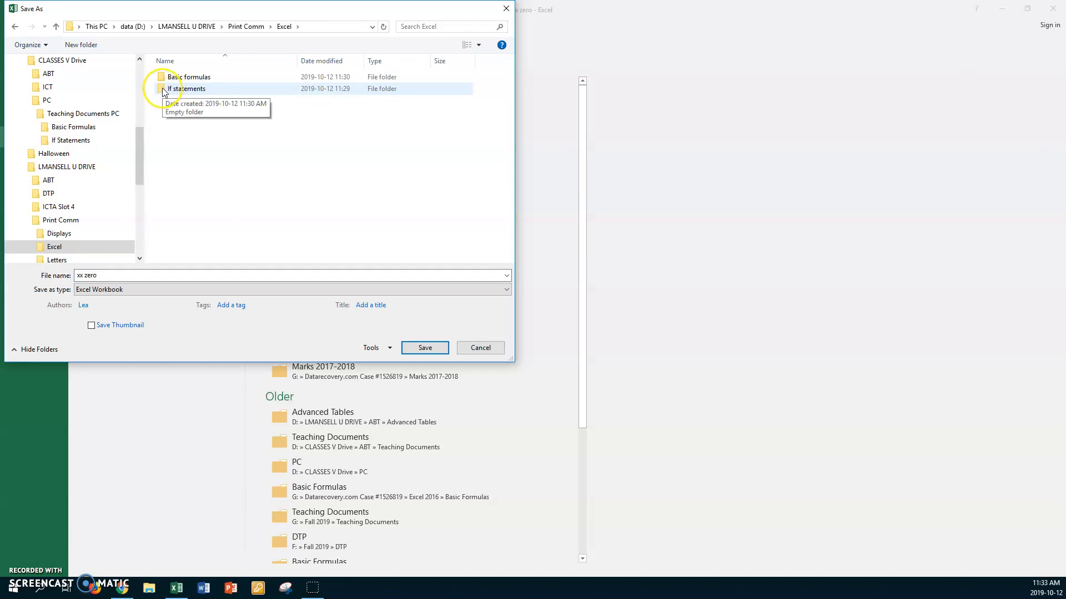
double_click(164, 89)
Prefix the existing file name with the owner's first name and "Oct 12", and save the copy
click(124, 273)
double_click(124, 273)
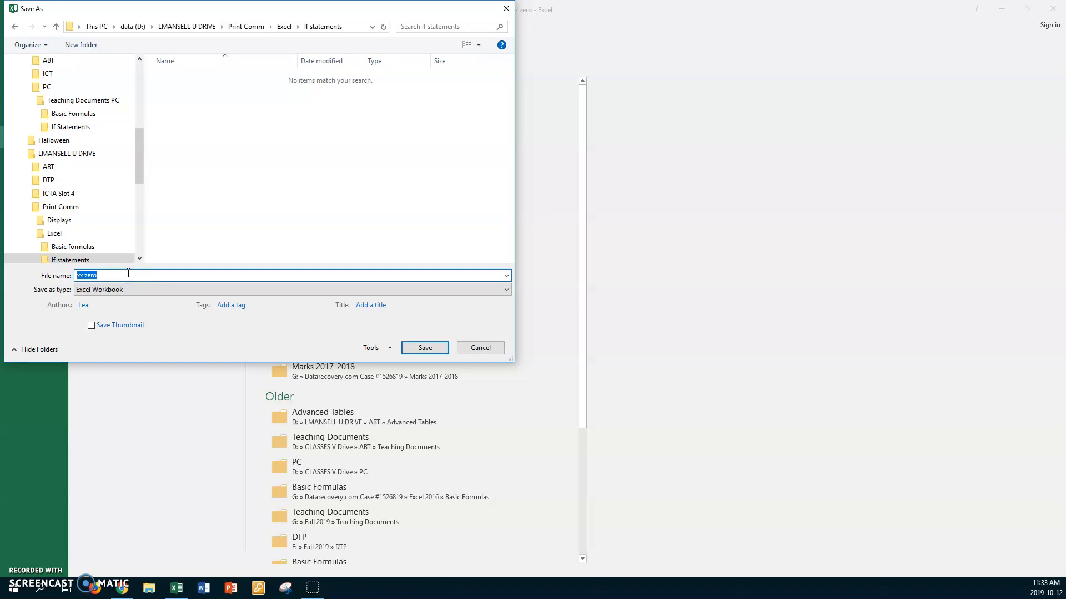
key(Home)
text(Lea Oct 12)
click(409, 348)
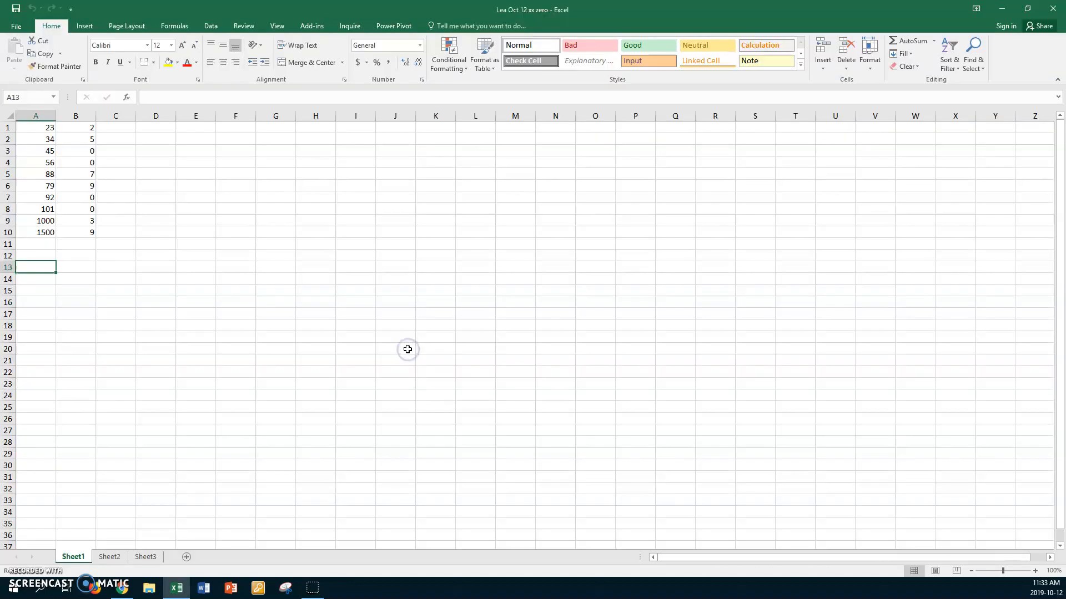
Set the worksheet's zoom to a custom magnification of 150%
click(277, 26)
click(225, 53)
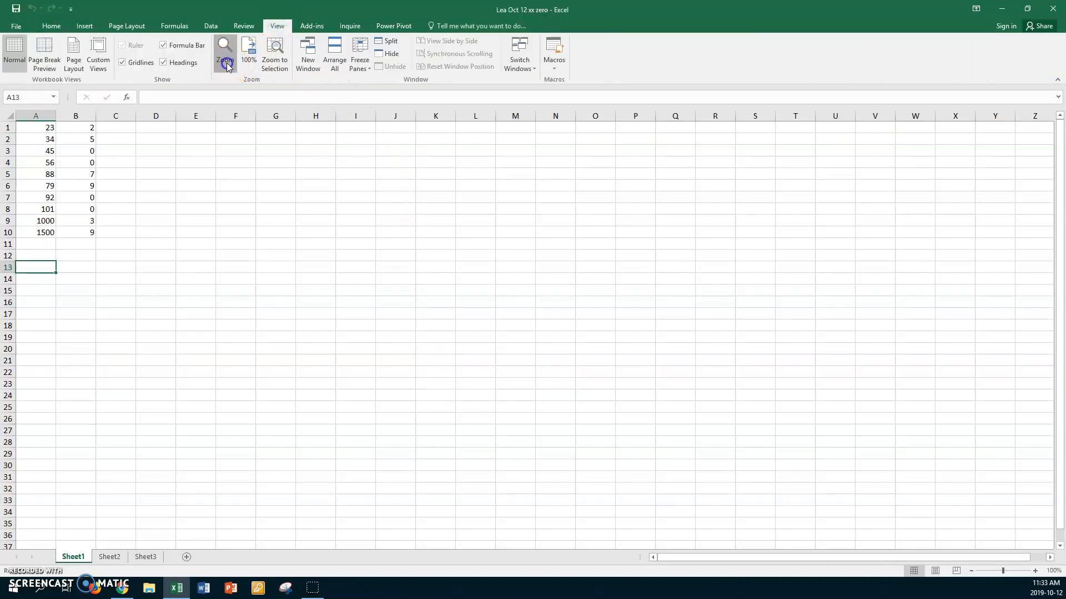
click(266, 308)
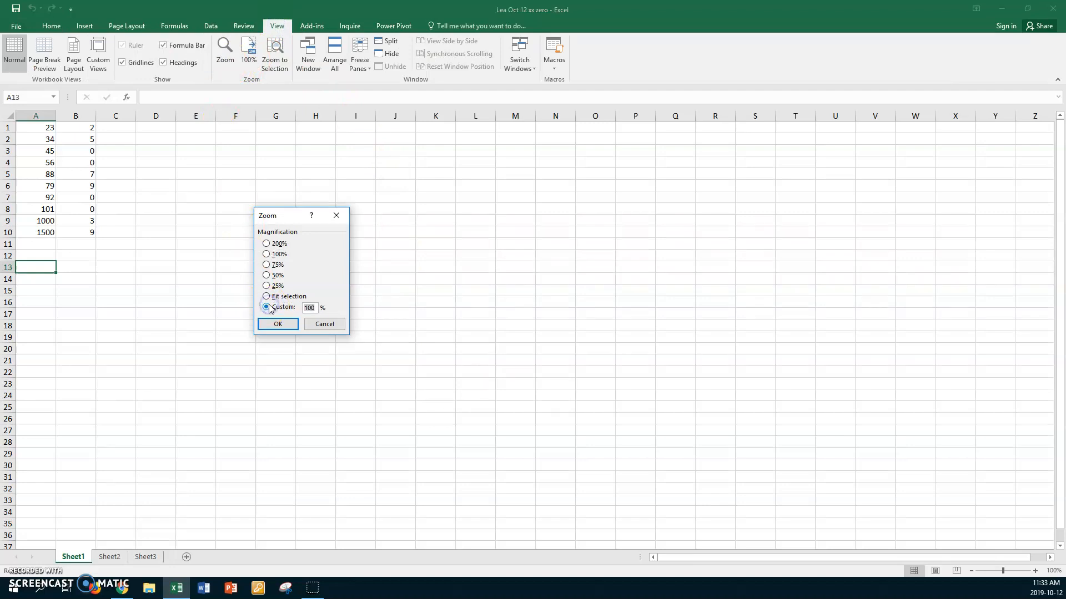
text(150)
key(Return)
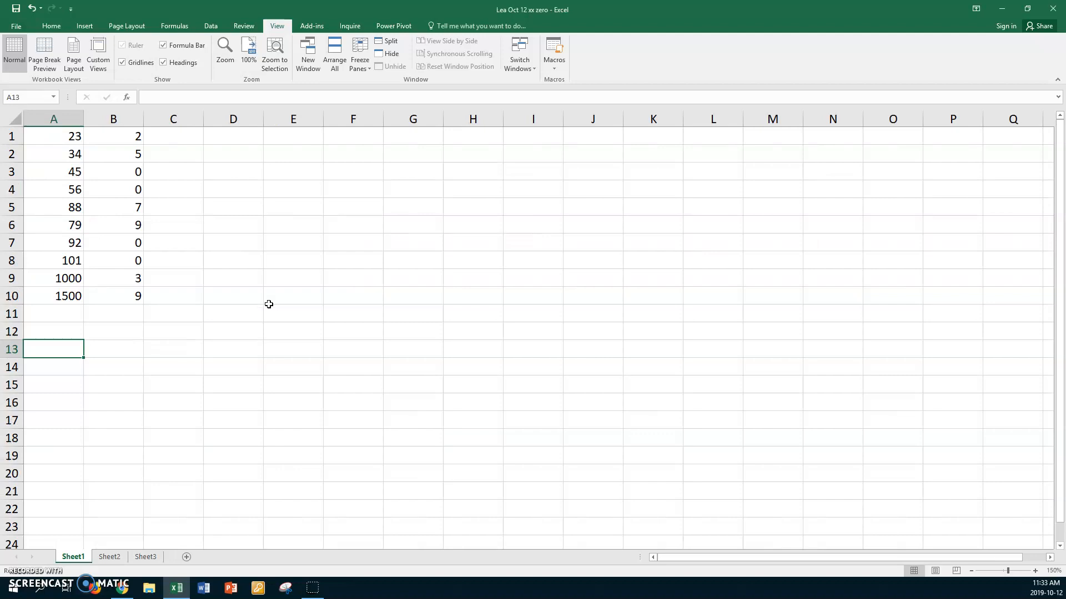
Examine the first numbers in column A and the corresponding divisors in column B
click(46, 136)
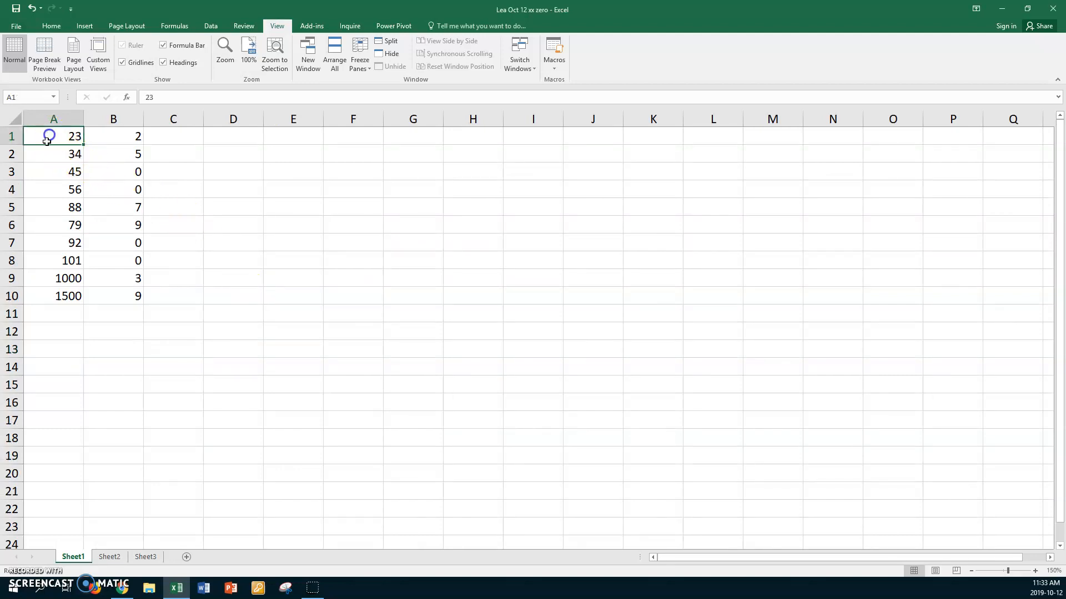
click(45, 153)
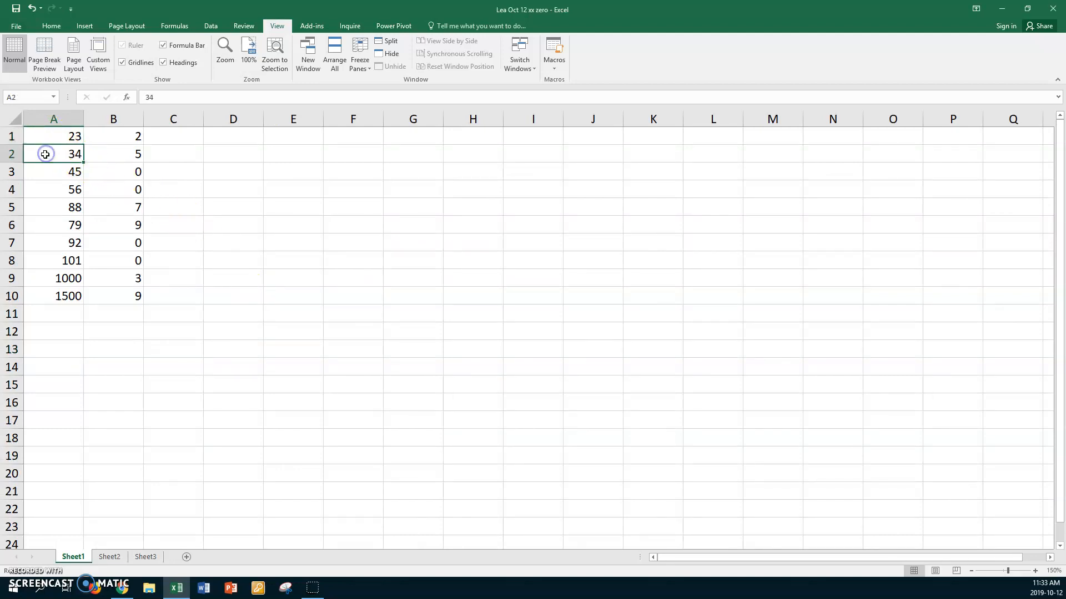
click(46, 169)
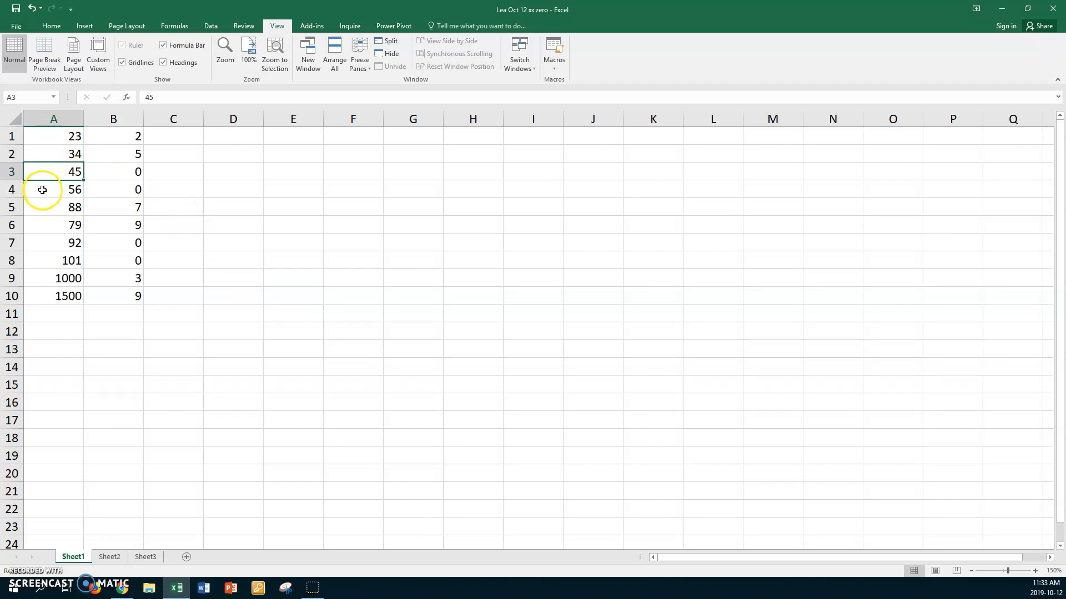
click(39, 189)
click(113, 136)
click(119, 157)
click(120, 172)
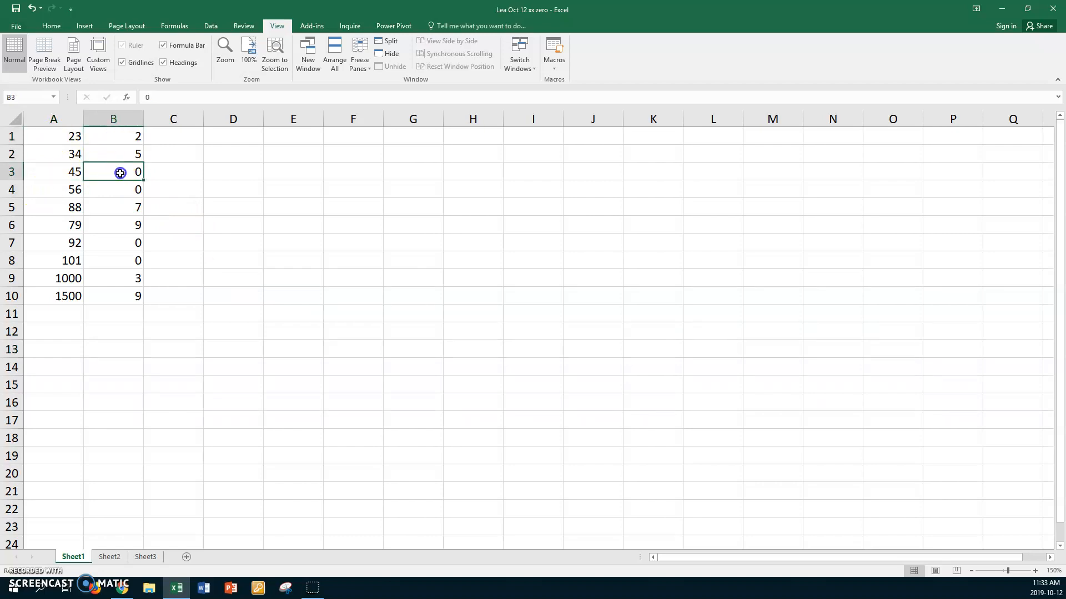
Begin an IF formula in cell C1 with the logical test B1=0
click(174, 136)
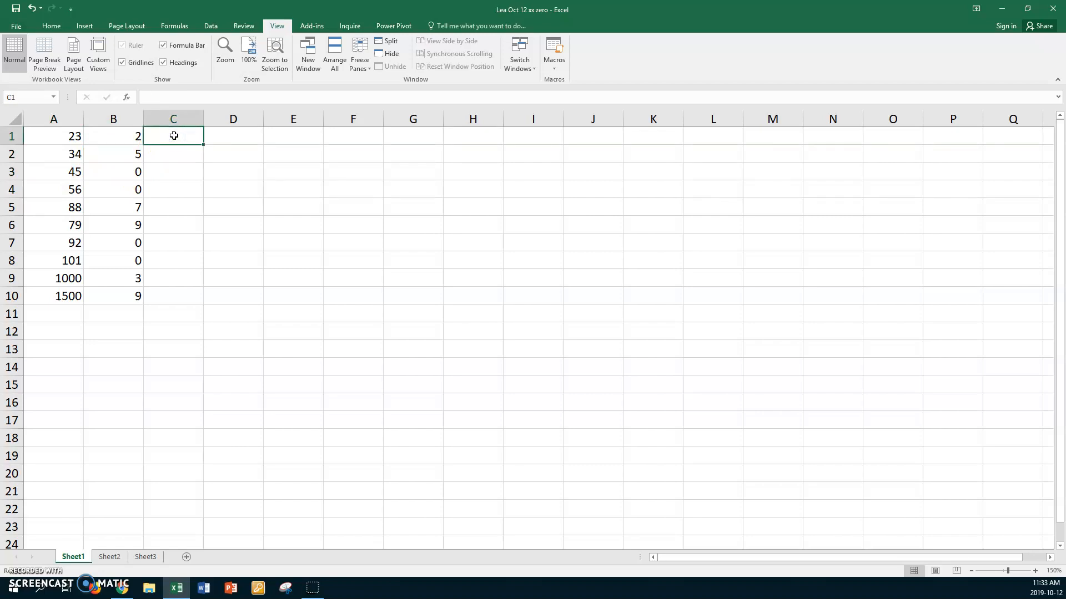
text(=)
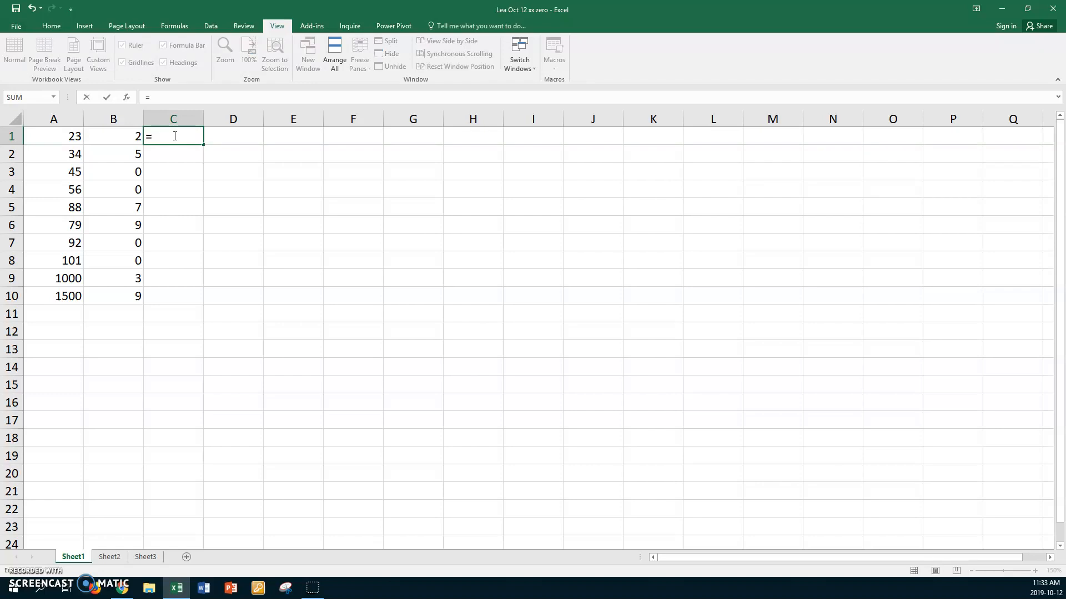
text(if)
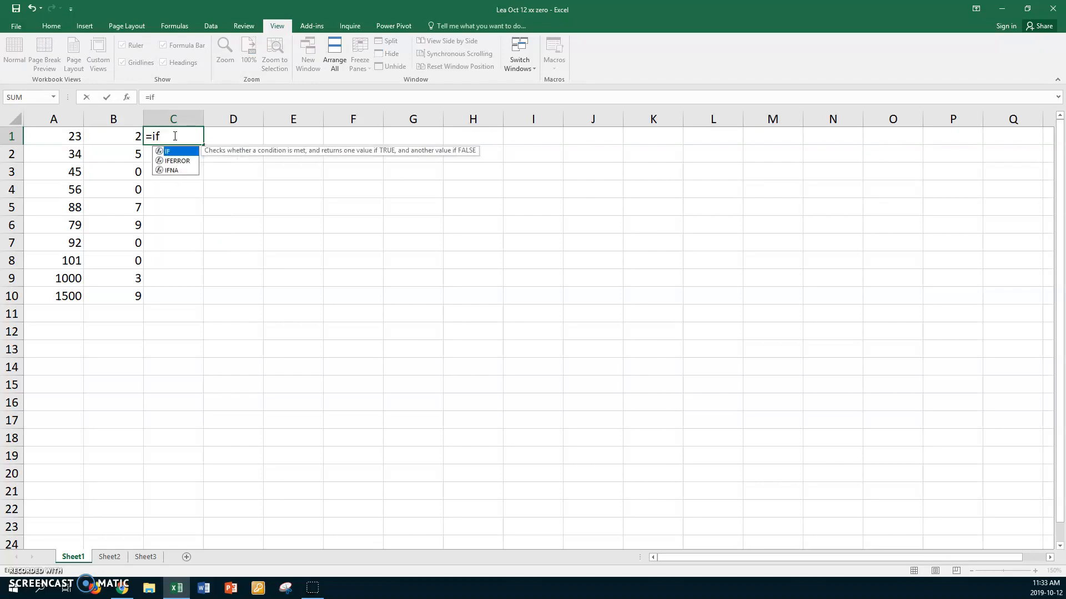
text(()
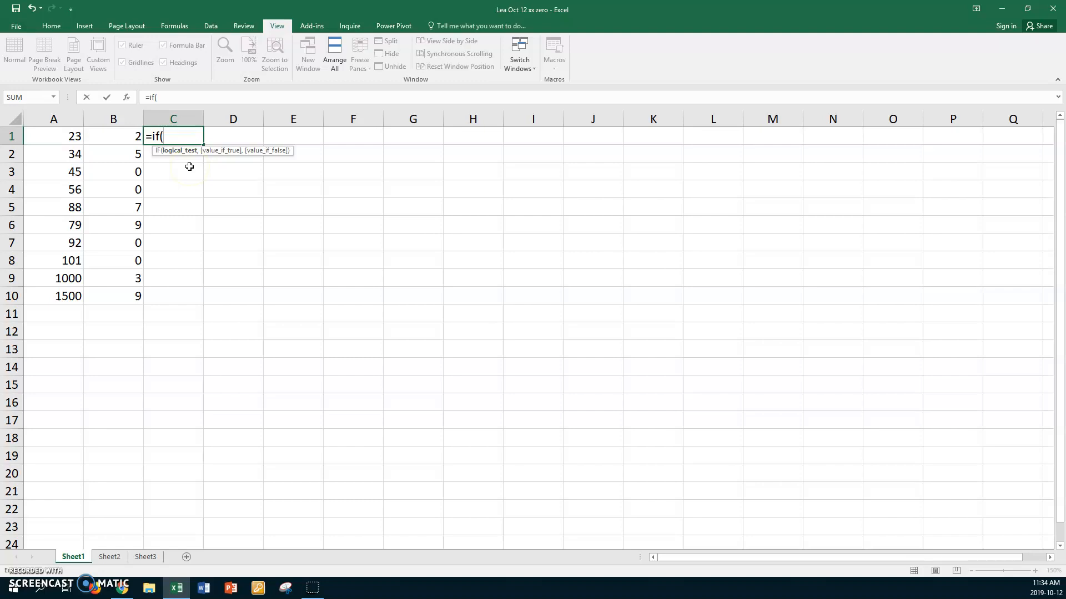
click(111, 137)
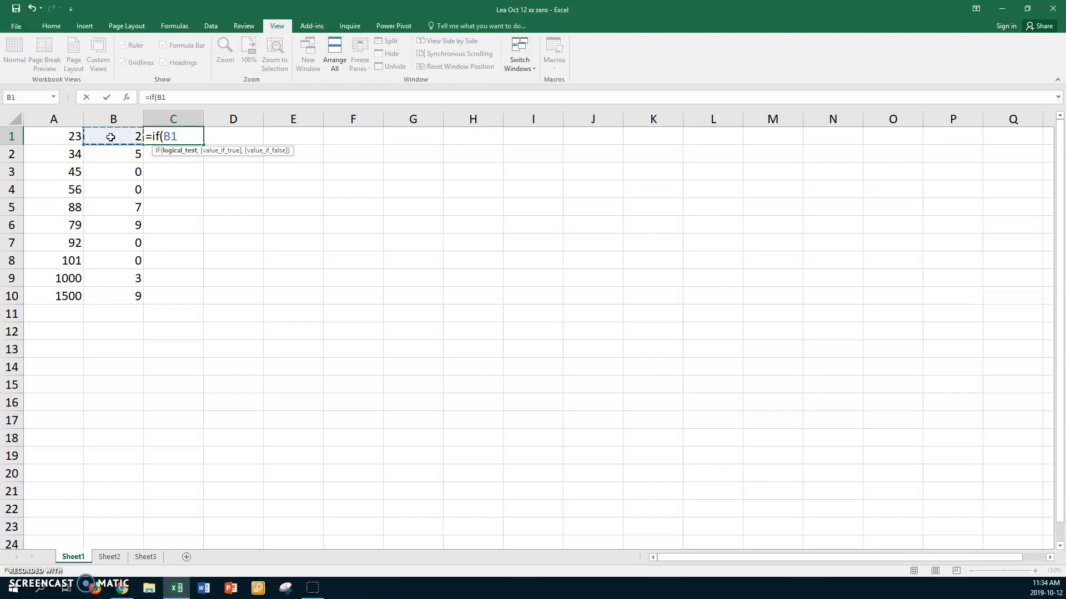
text(=0)
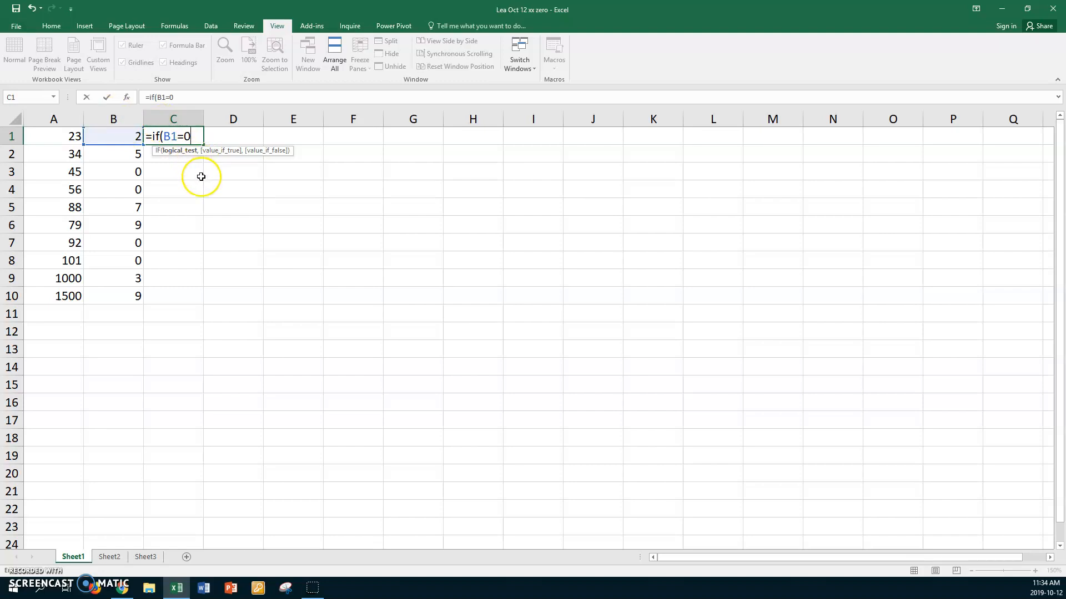
Add the text "Cannot divide by zero!" as the value if true in C1's IF formula
text(,)
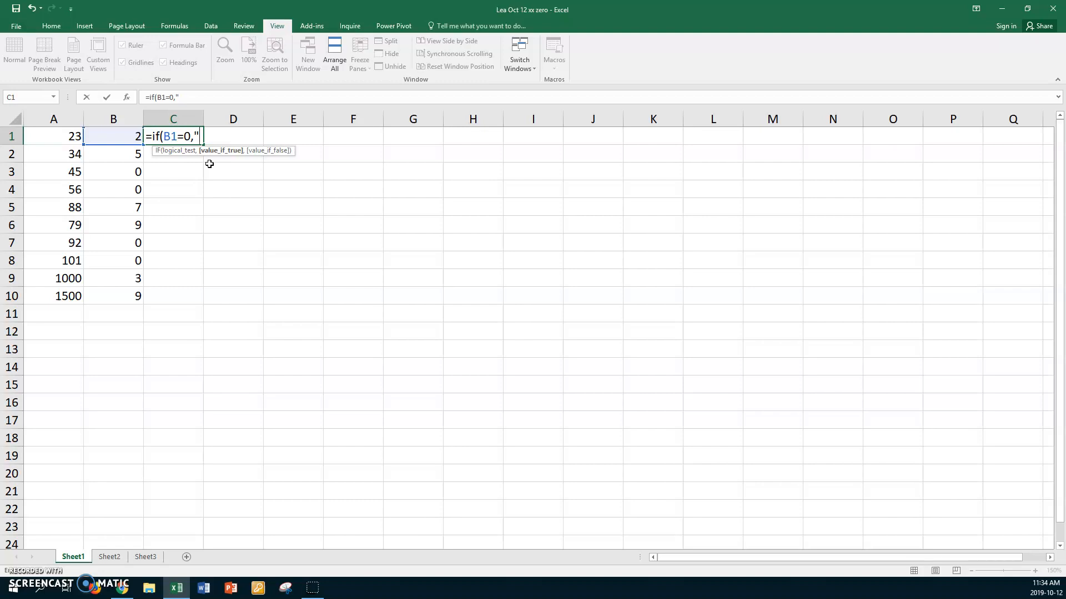
text(Cannot divi)
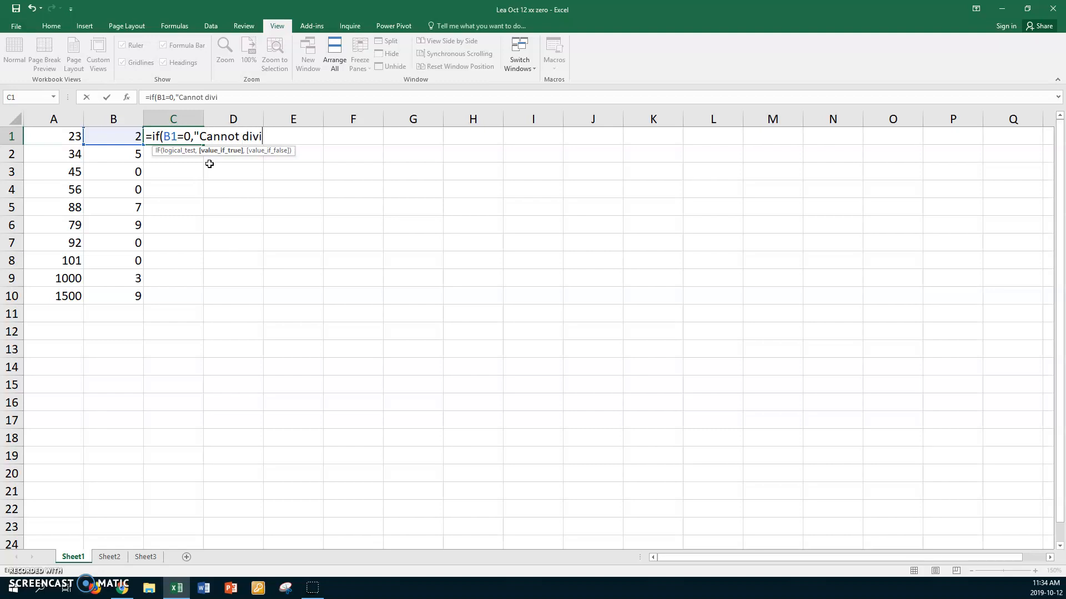
text(de by zero!")
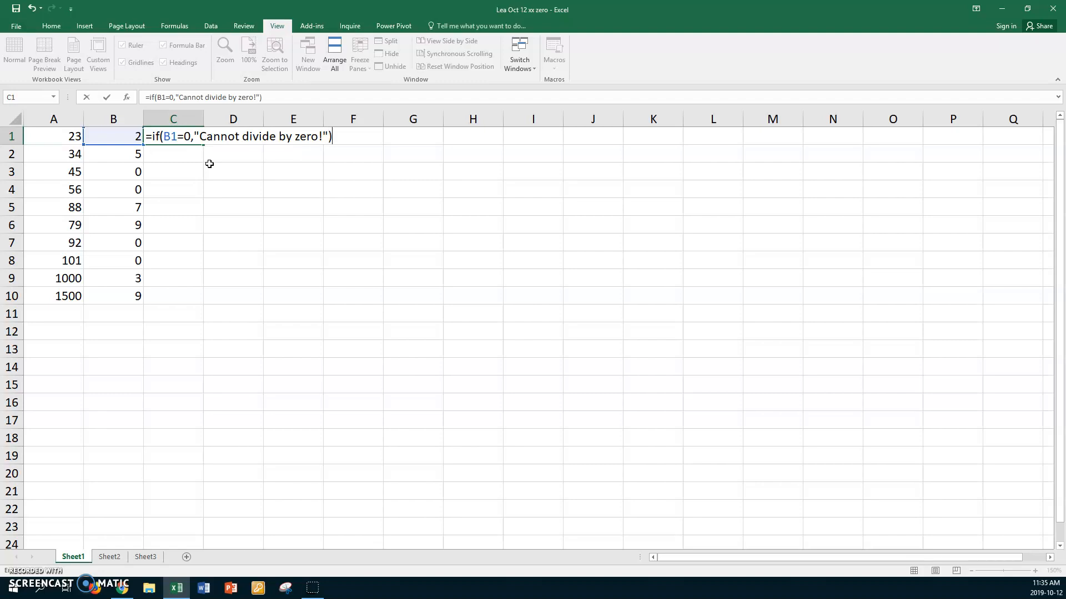
key(Left)
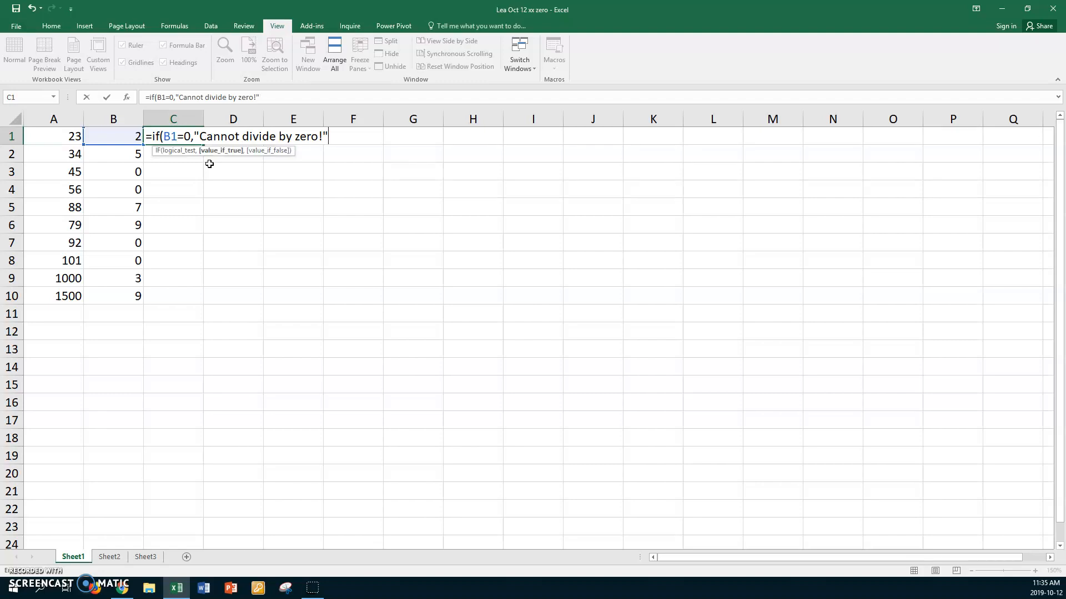
Complete C1's IF formula with A1/B1 as the value if false
text(,)
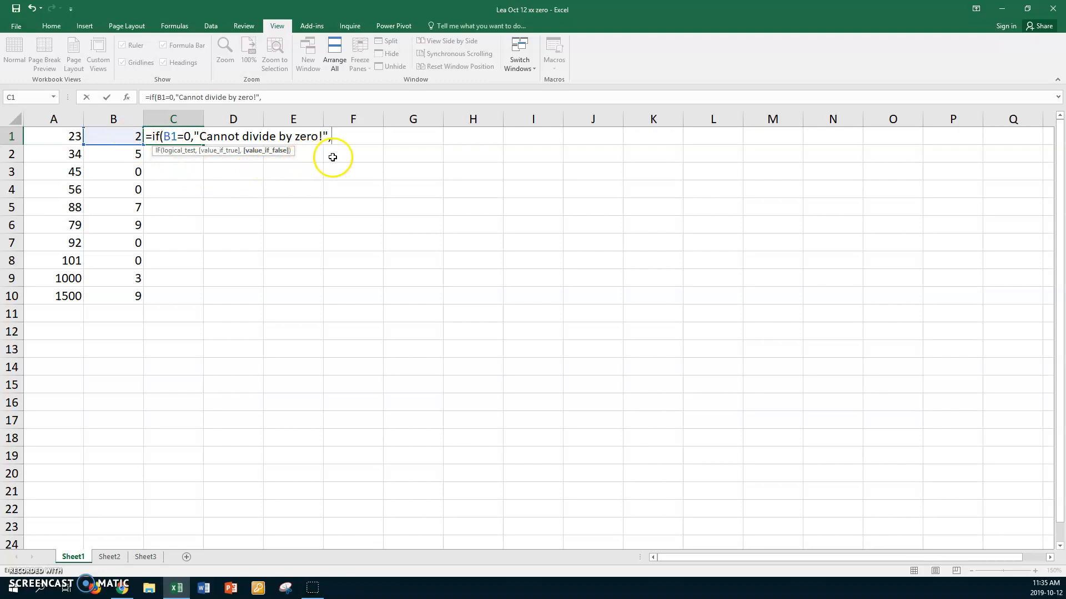
click(58, 136)
text(/)
click(127, 133)
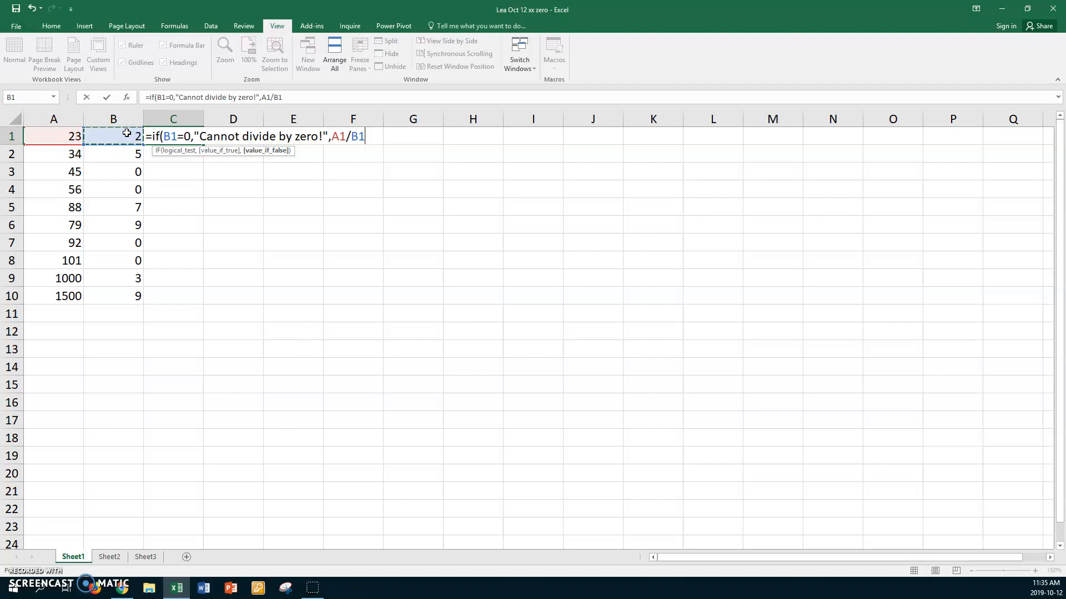
click(146, 143)
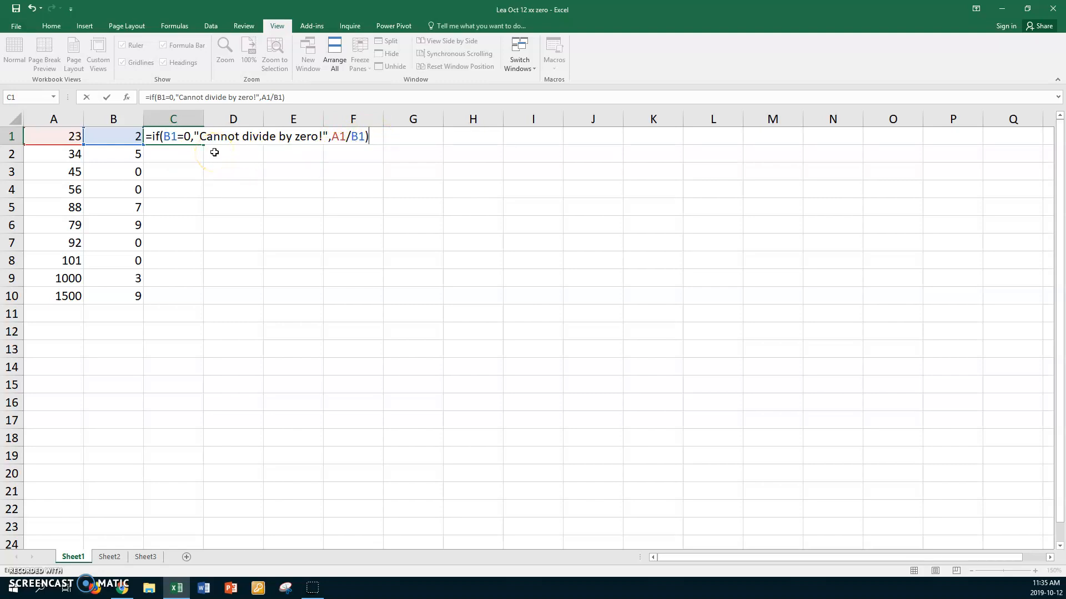
key(Return)
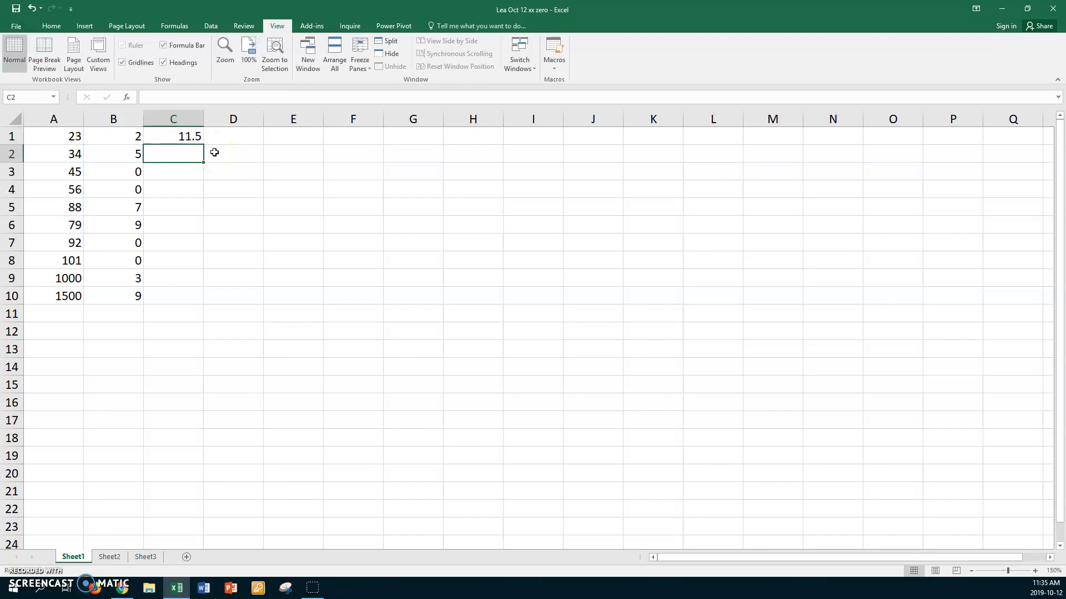
Copy the IF formula from C1 down through C10 and autofit the width of column C
click(170, 136)
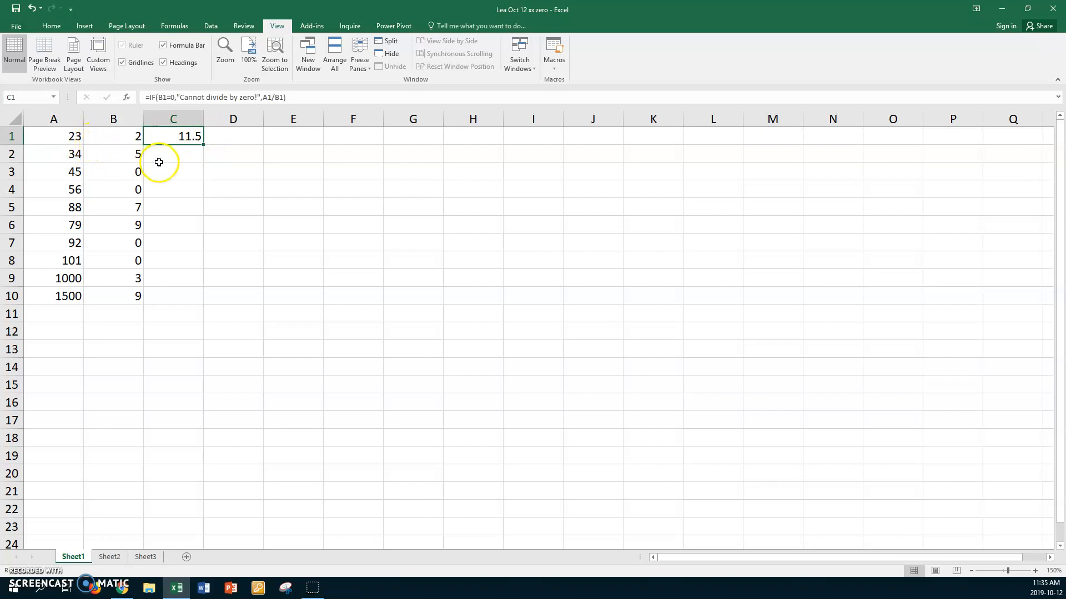
drag(205, 144, 182, 301)
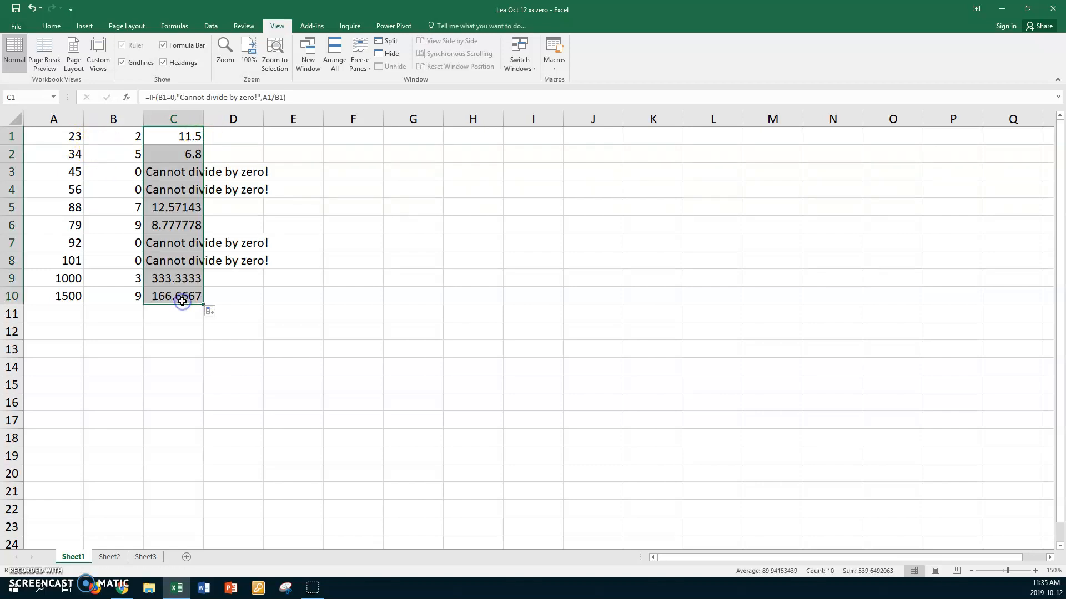
double_click(204, 119)
Examine the copied IF formulas in C2 through C5 against their divisors in column B
click(228, 156)
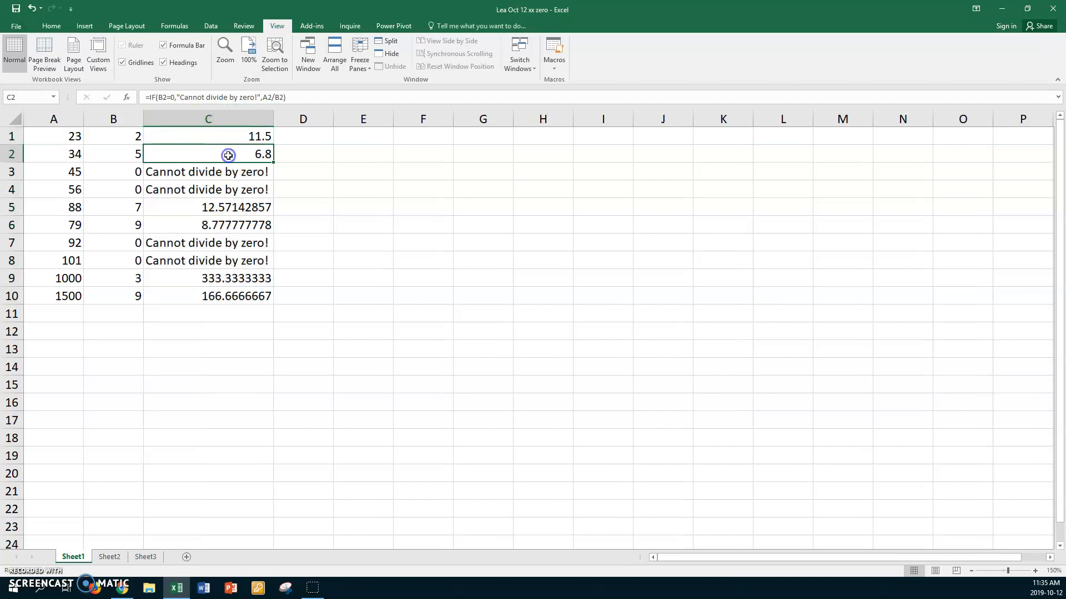
click(214, 171)
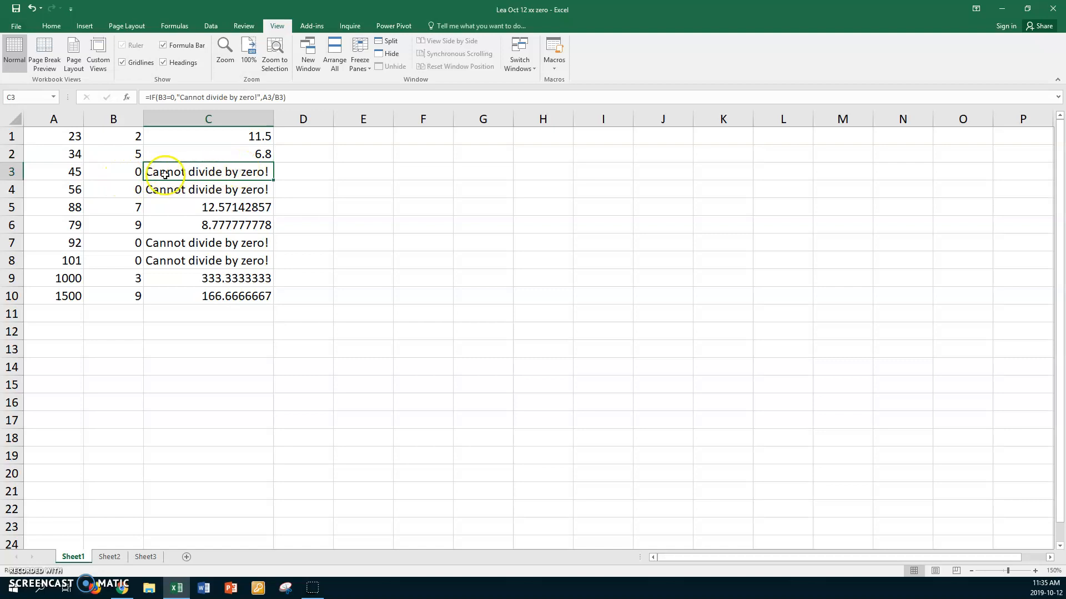
click(120, 169)
click(176, 169)
click(173, 187)
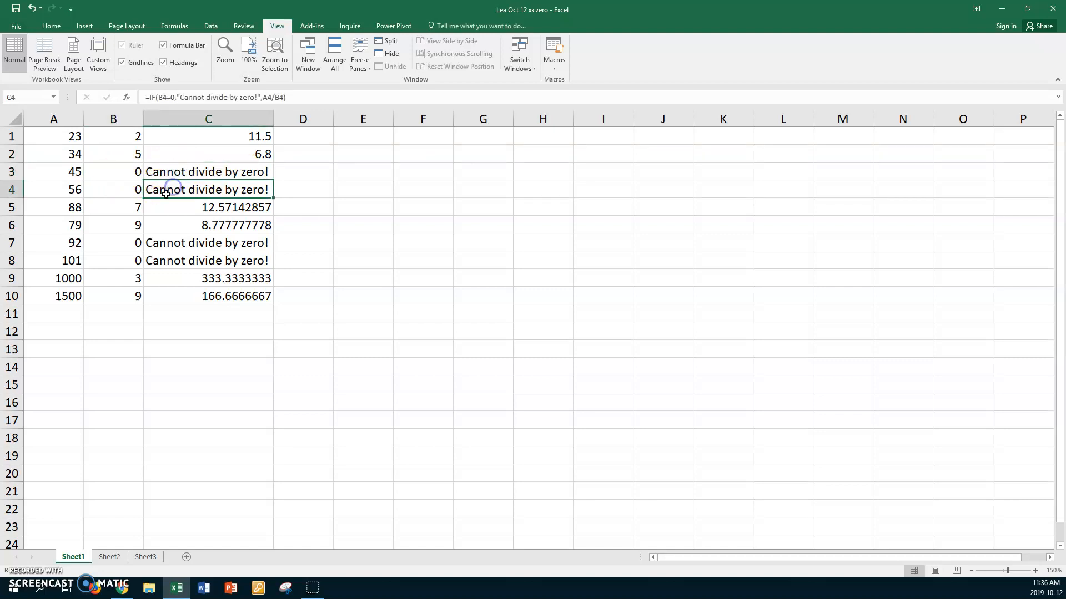
click(110, 210)
click(185, 207)
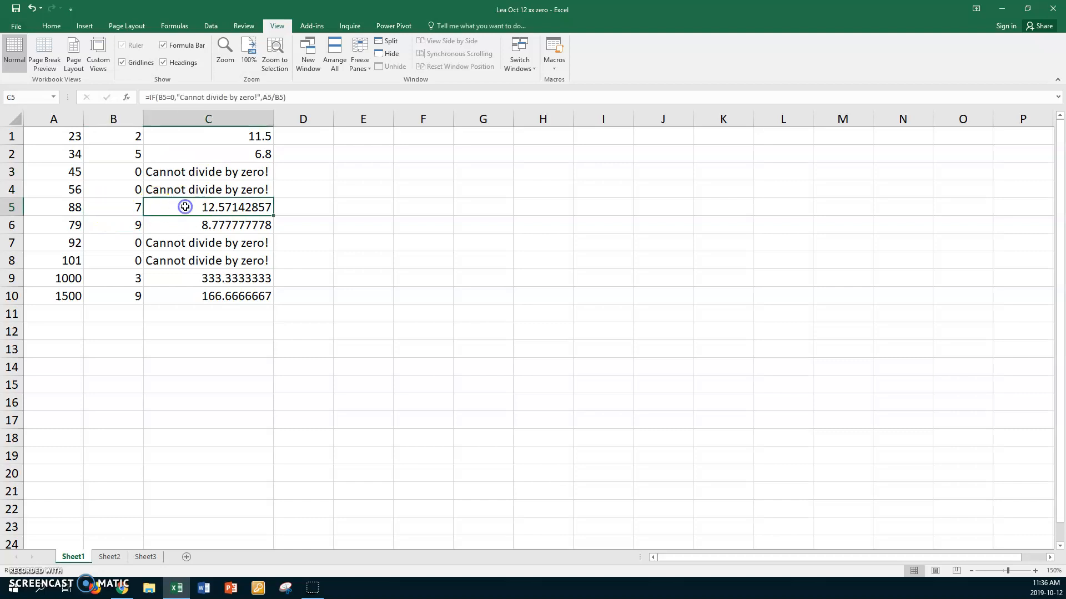
Format the division results in C1:C10 to show three decimal places
drag(214, 139, 188, 291)
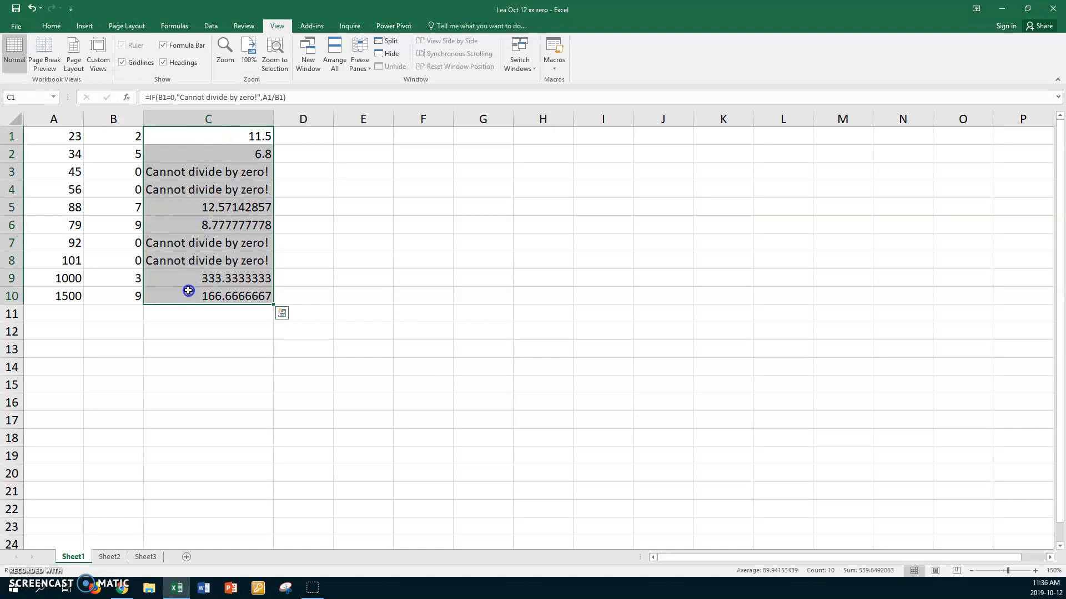
click(51, 25)
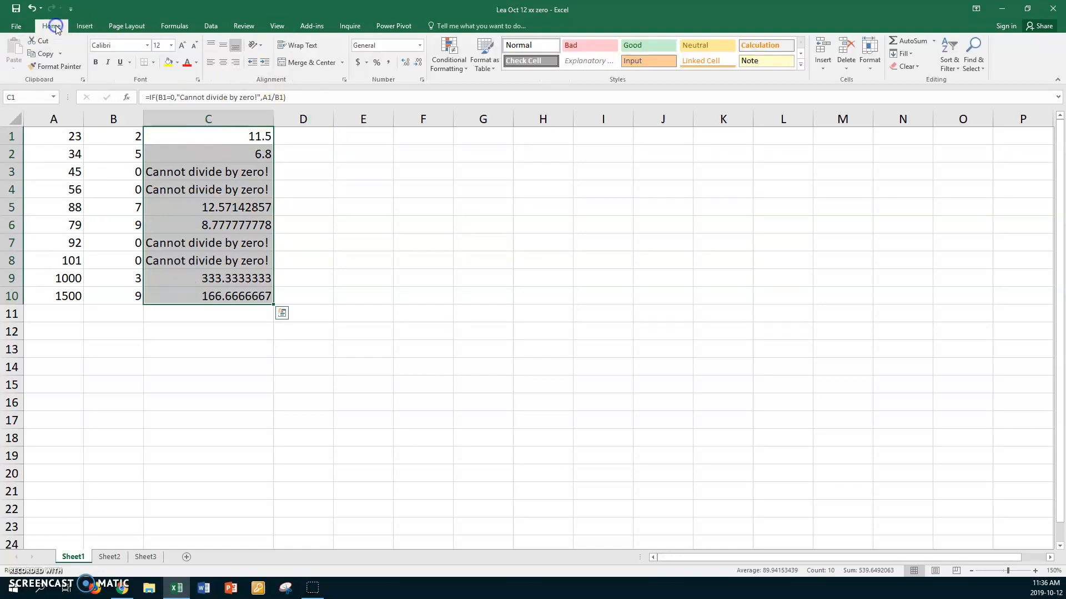
click(404, 66)
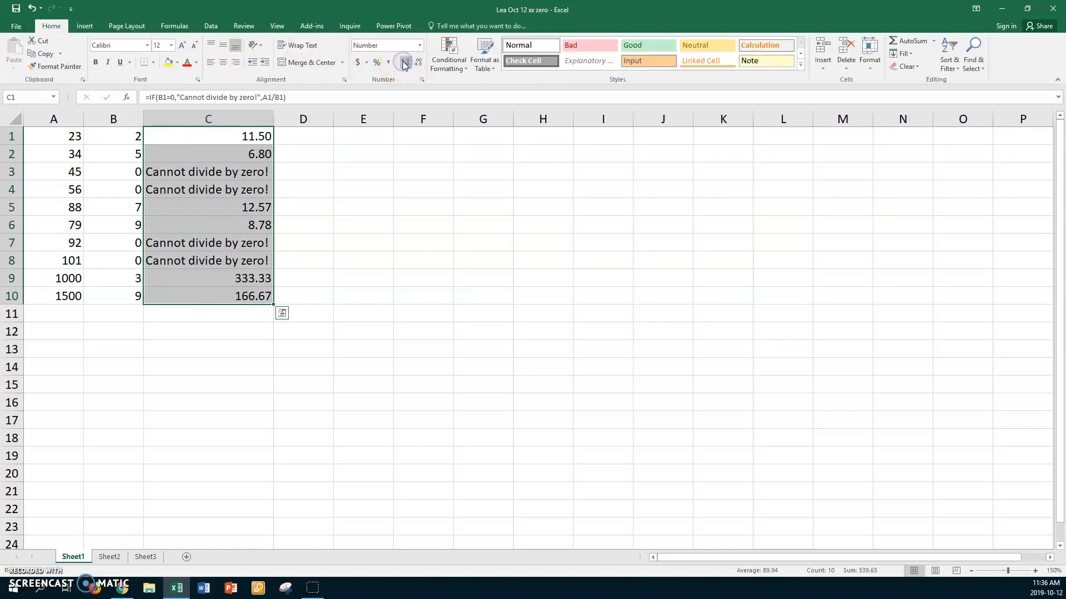
click(404, 65)
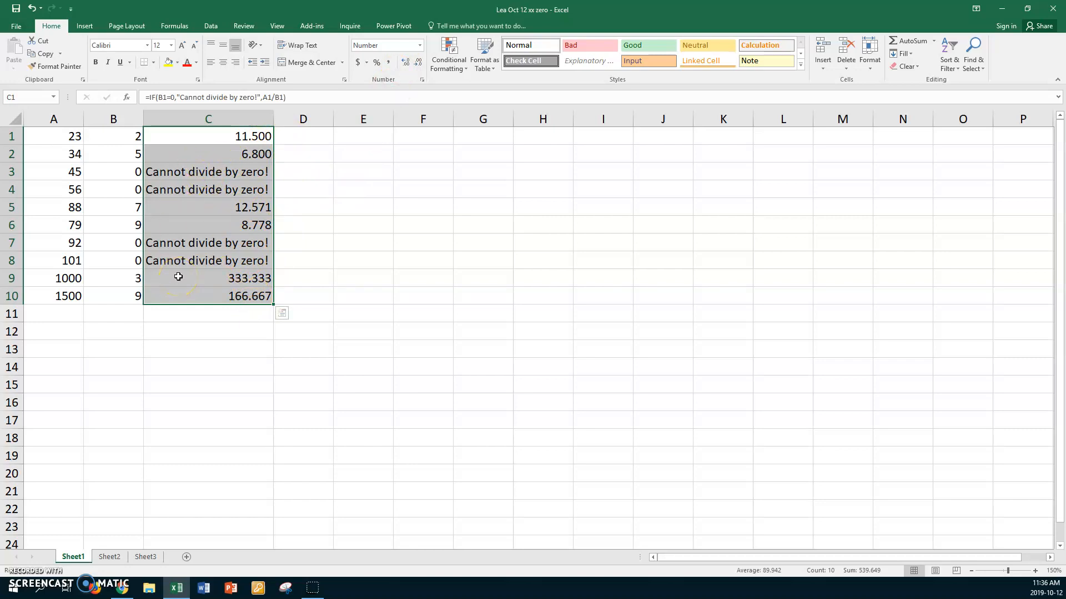
click(174, 334)
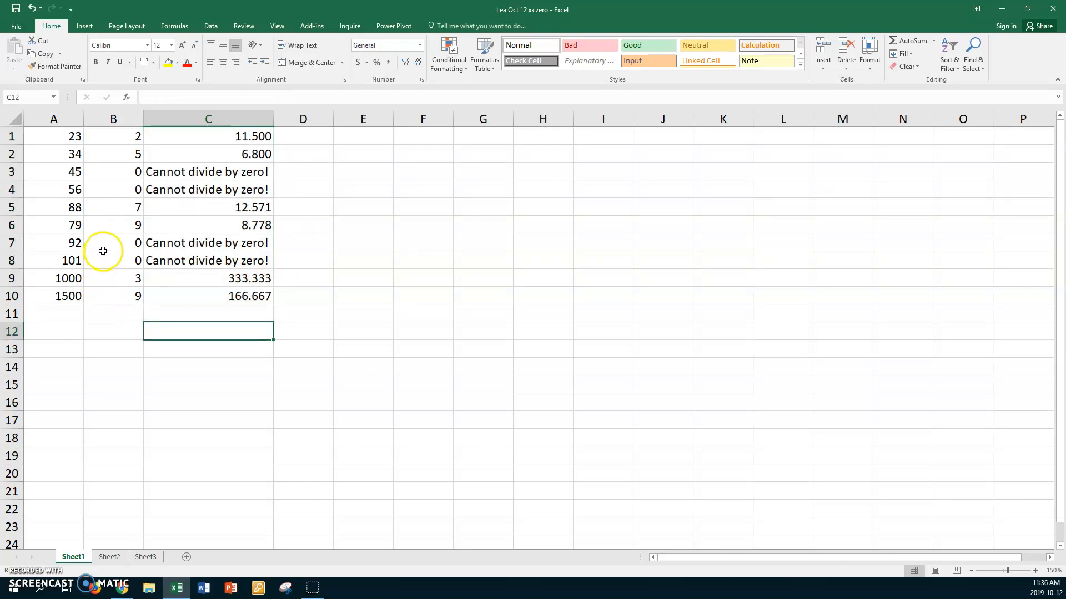
Review the formulas in C3 and C1, comparing C1 with its source values in A1 and B1
click(189, 173)
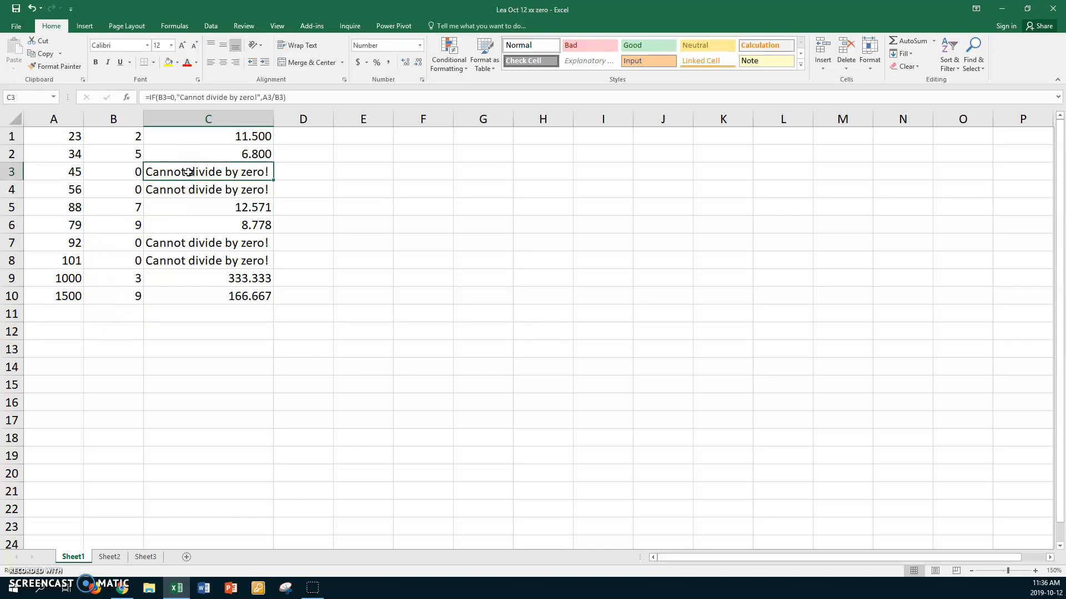
click(194, 136)
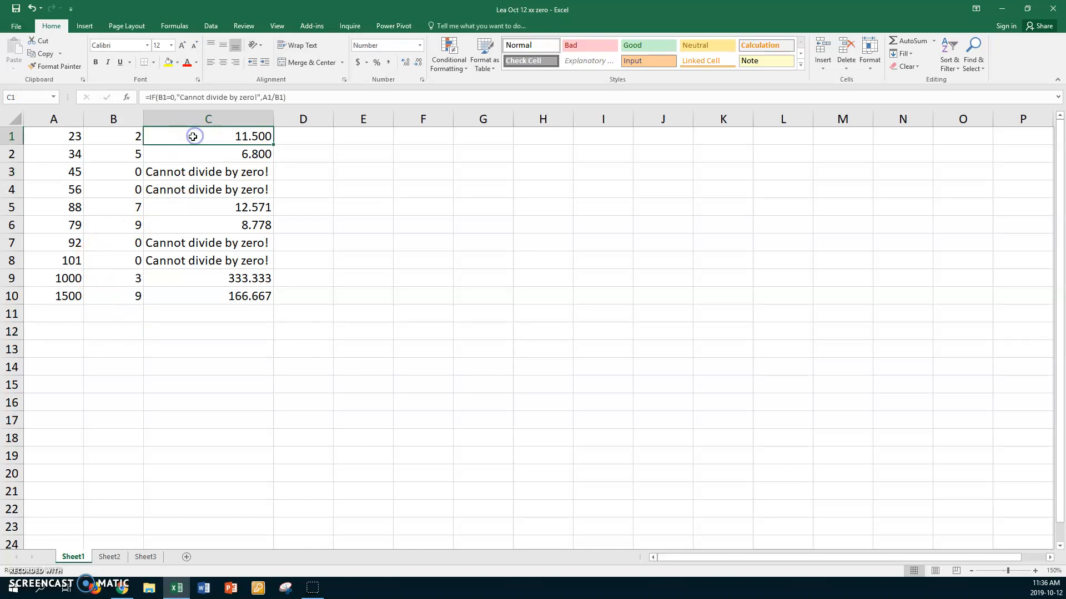
click(59, 136)
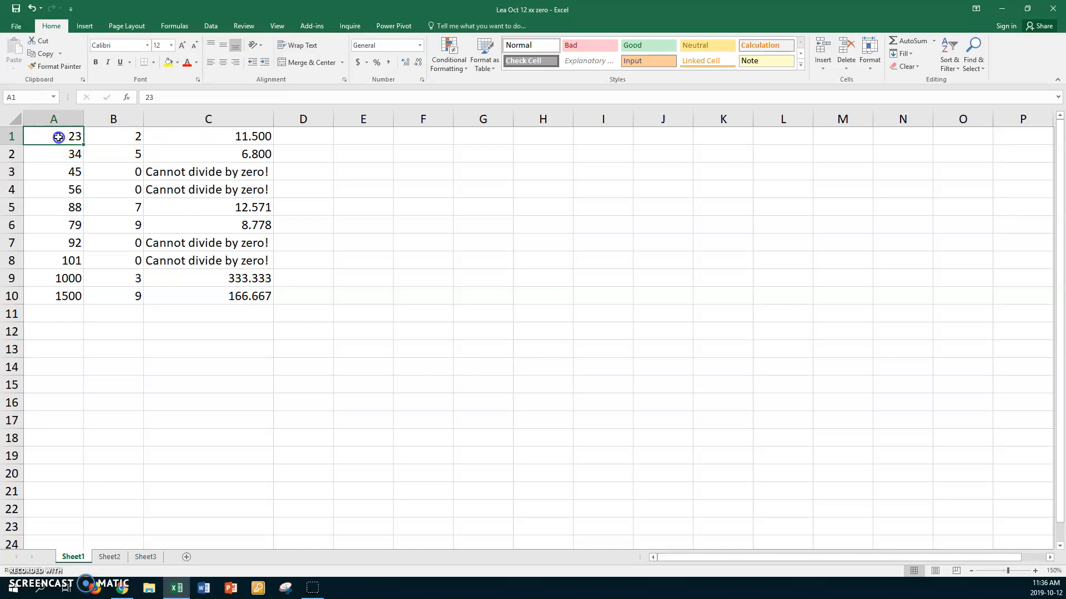
click(110, 133)
click(194, 137)
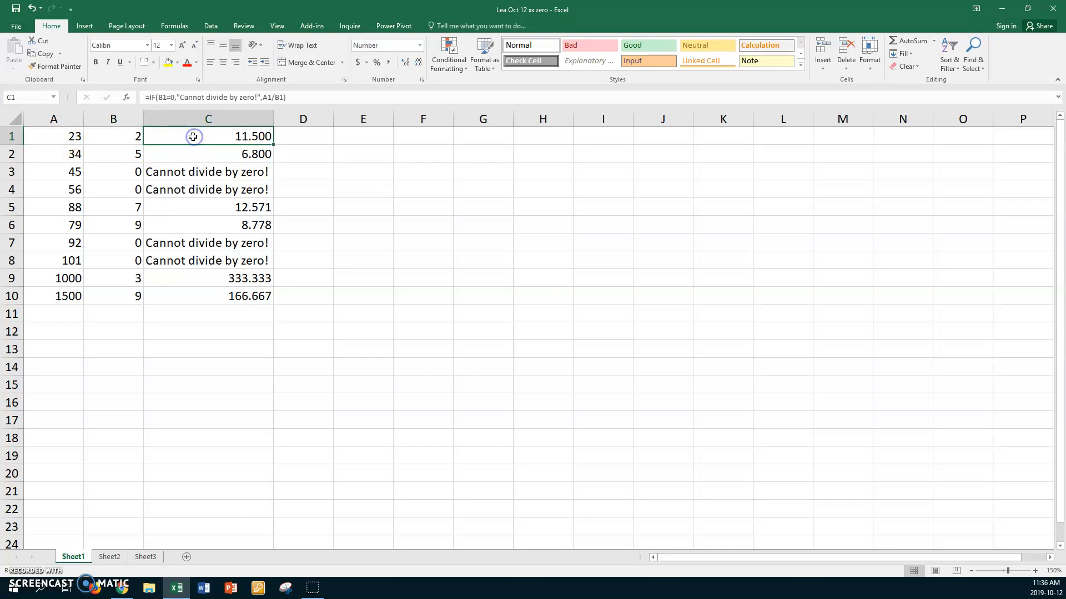